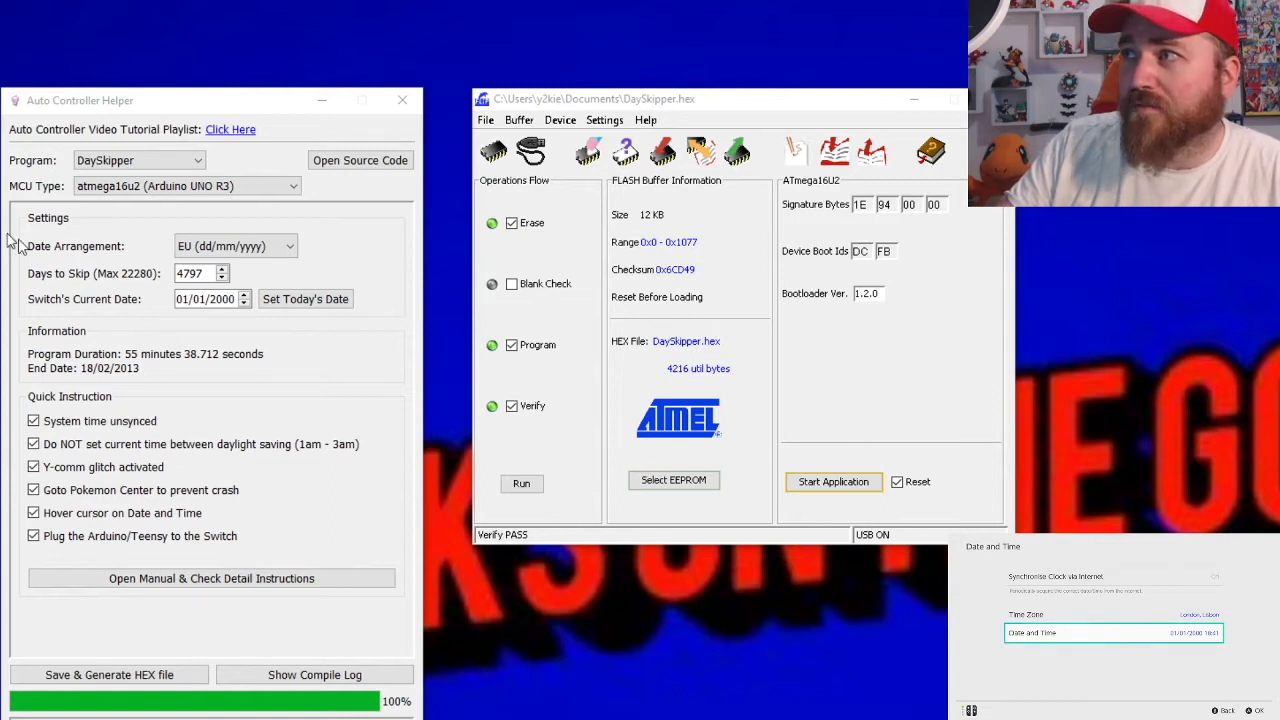
Clear all six Quick Instruction checkboxes in Auto Controller Helper.
left_click(170, 105)
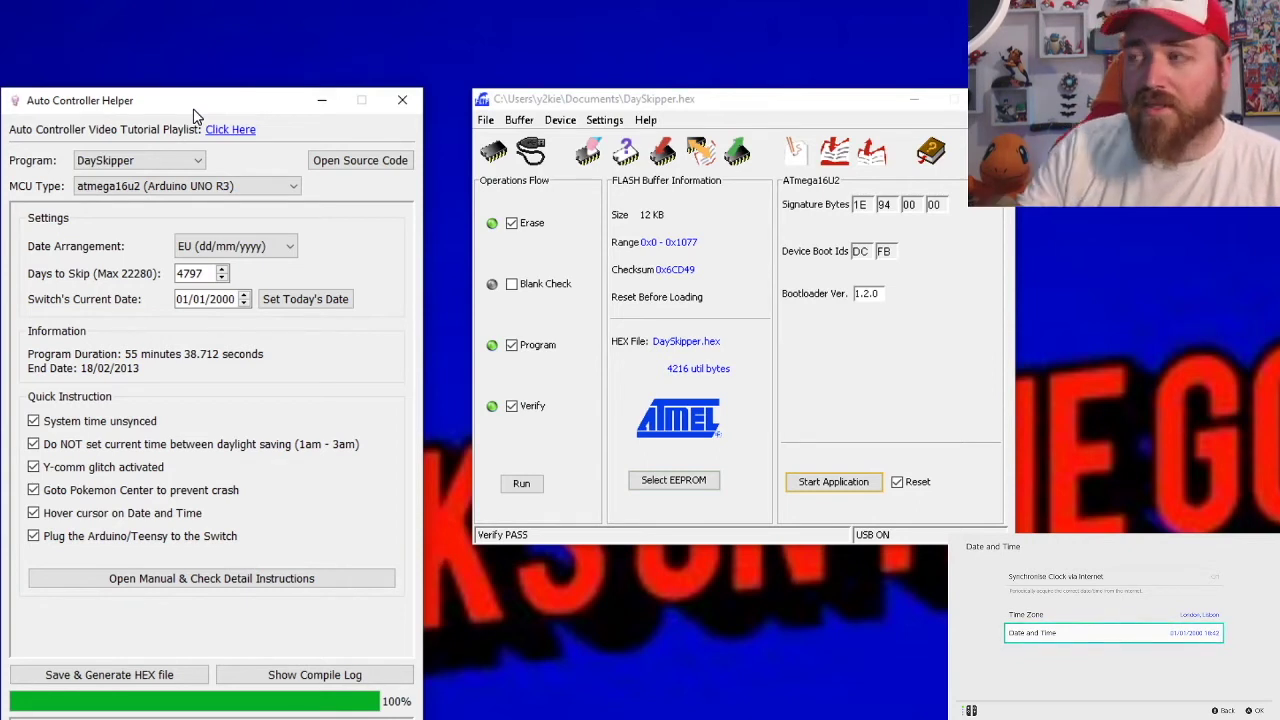
left_click(33, 536)
left_click(33, 513)
left_click(33, 490)
left_click(33, 467)
left_click(33, 444)
left_click(33, 421)
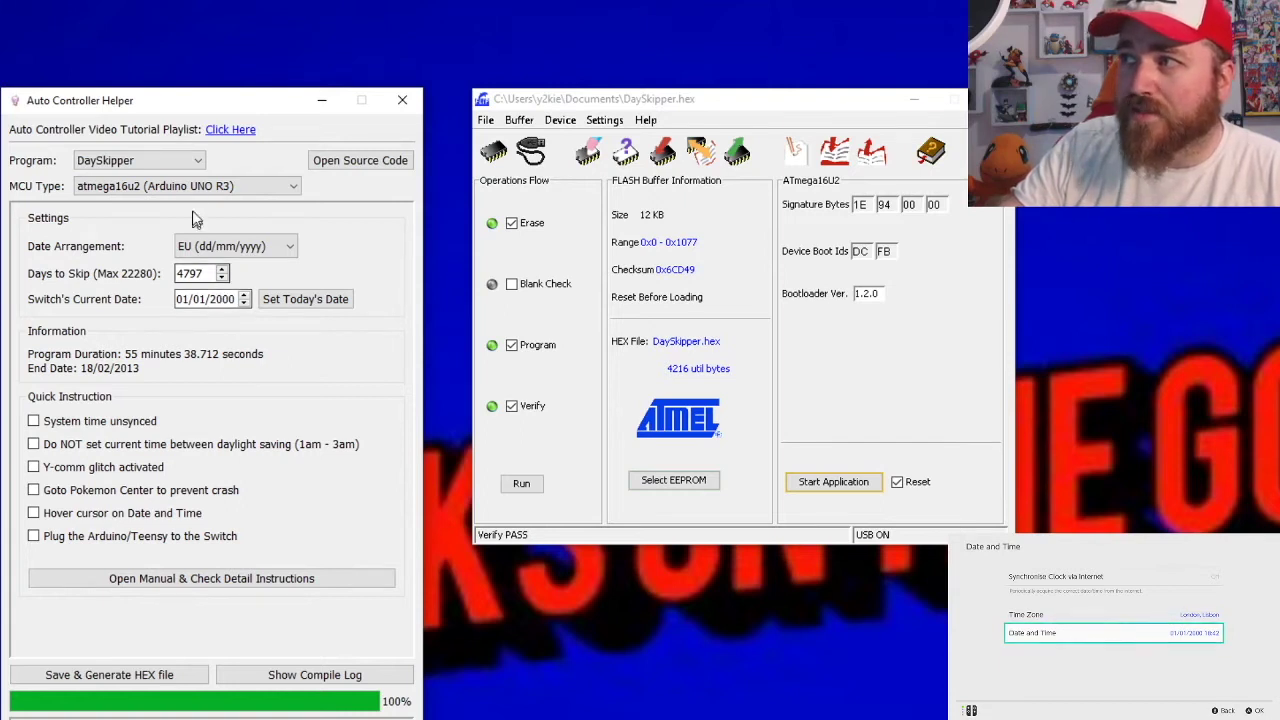
Browse the available controller programs and choose DaySkipper.
left_click(197, 165)
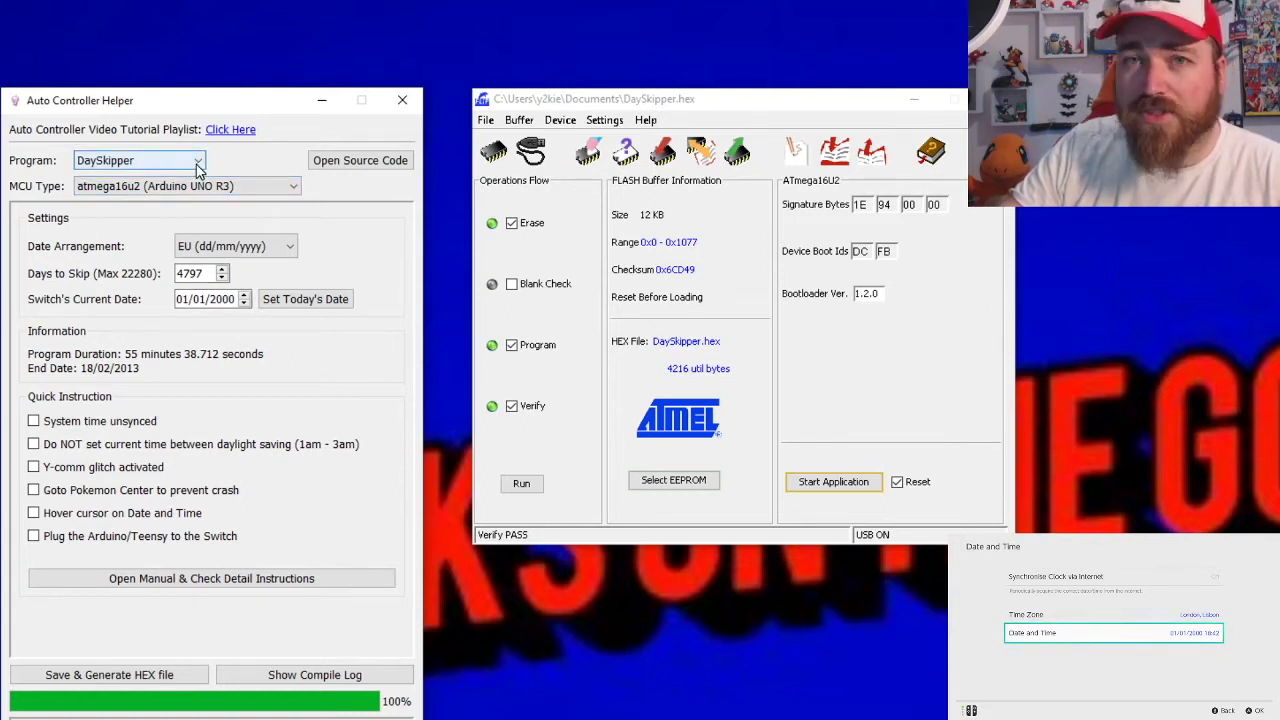
left_click_drag(200, 240, 200, 201)
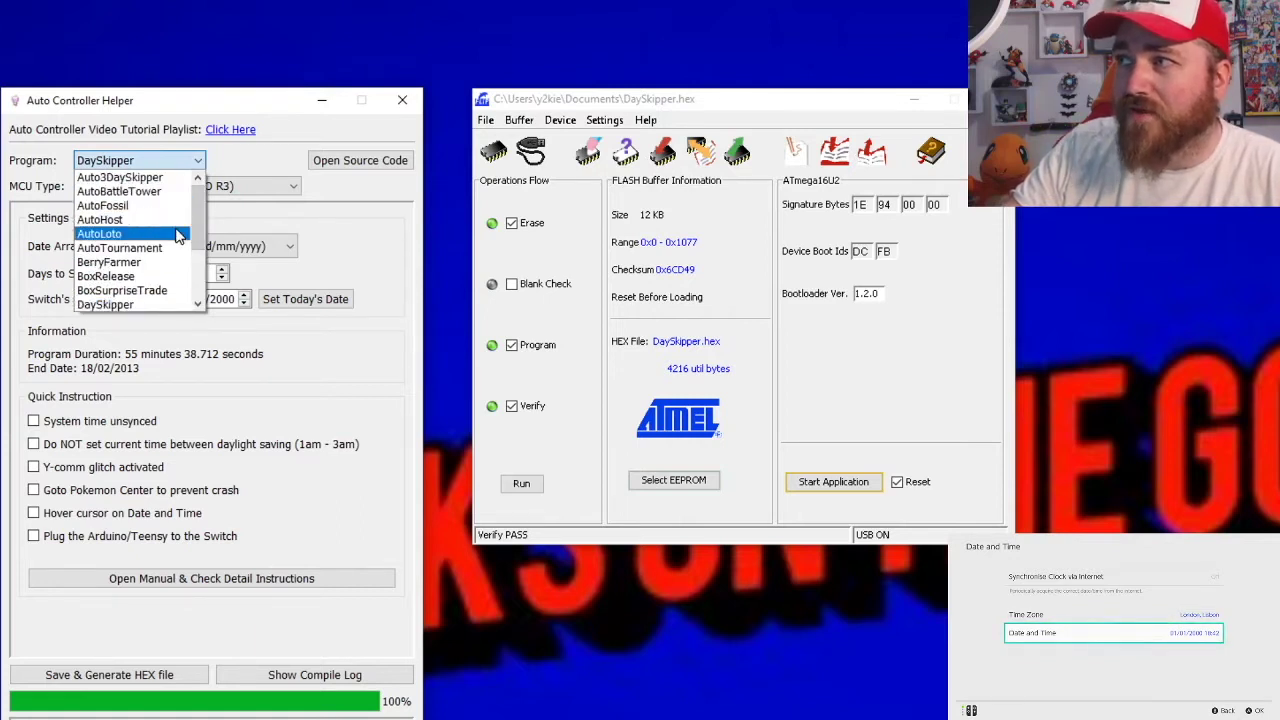
left_click_drag(200, 229, 198, 232)
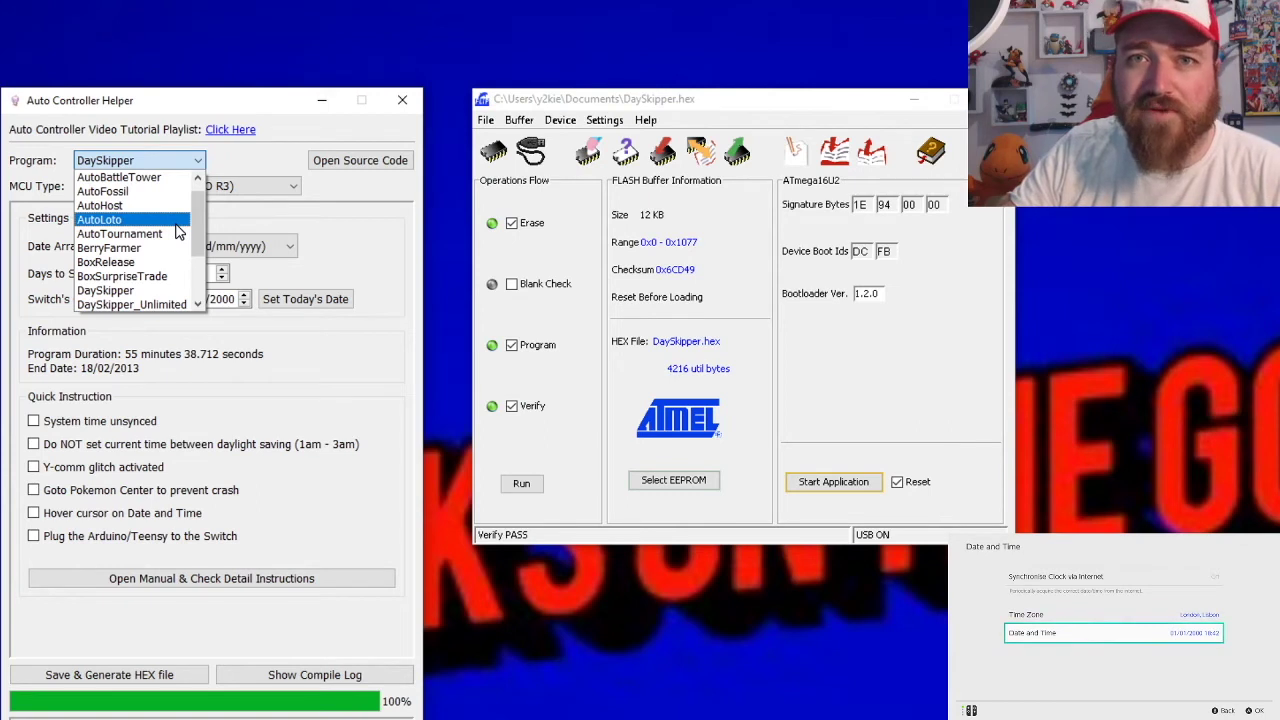
left_click_drag(198, 245, 198, 271)
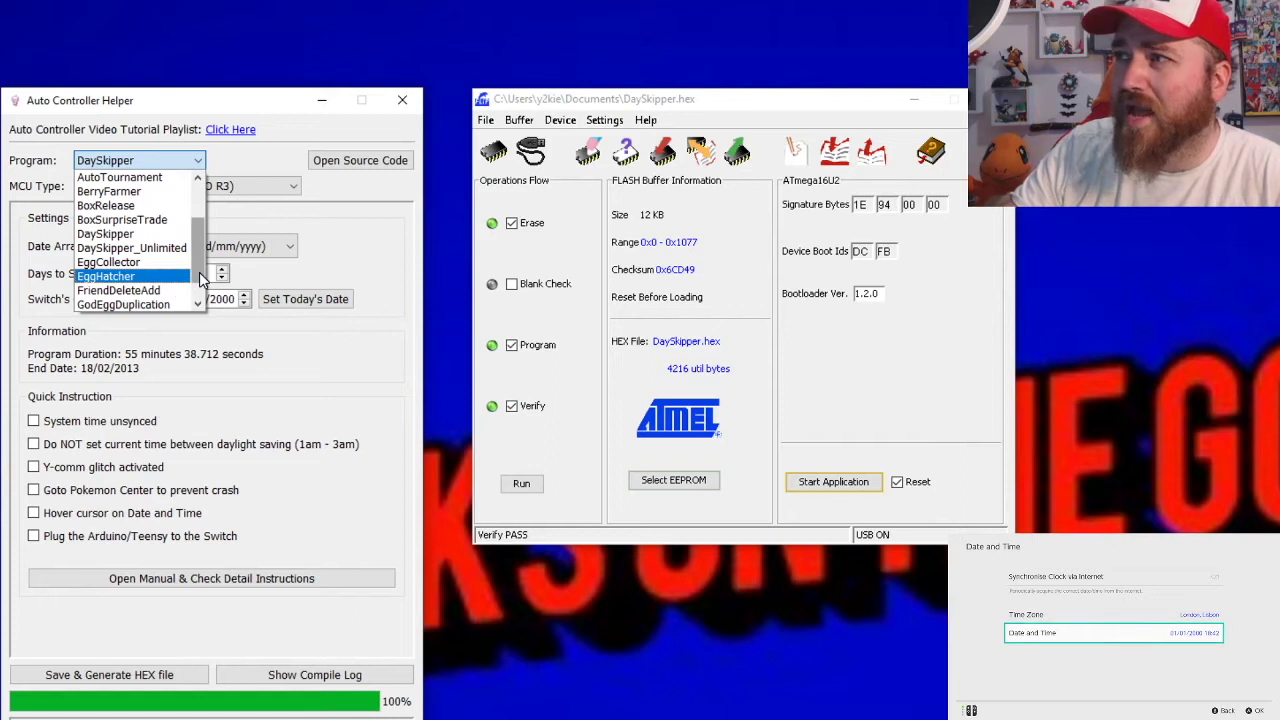
left_click(160, 235)
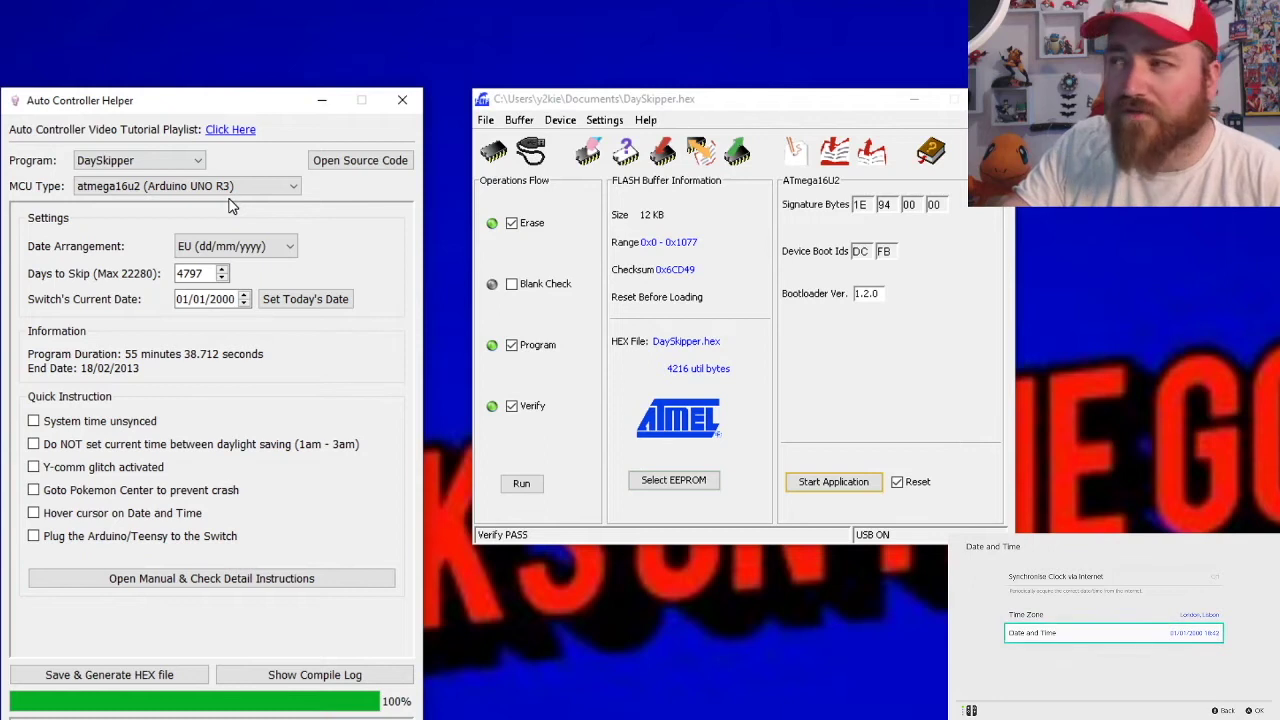
Set the date arrangement to EU (dd/mm/yyyy) and the days to skip to 222.
left_click(277, 250)
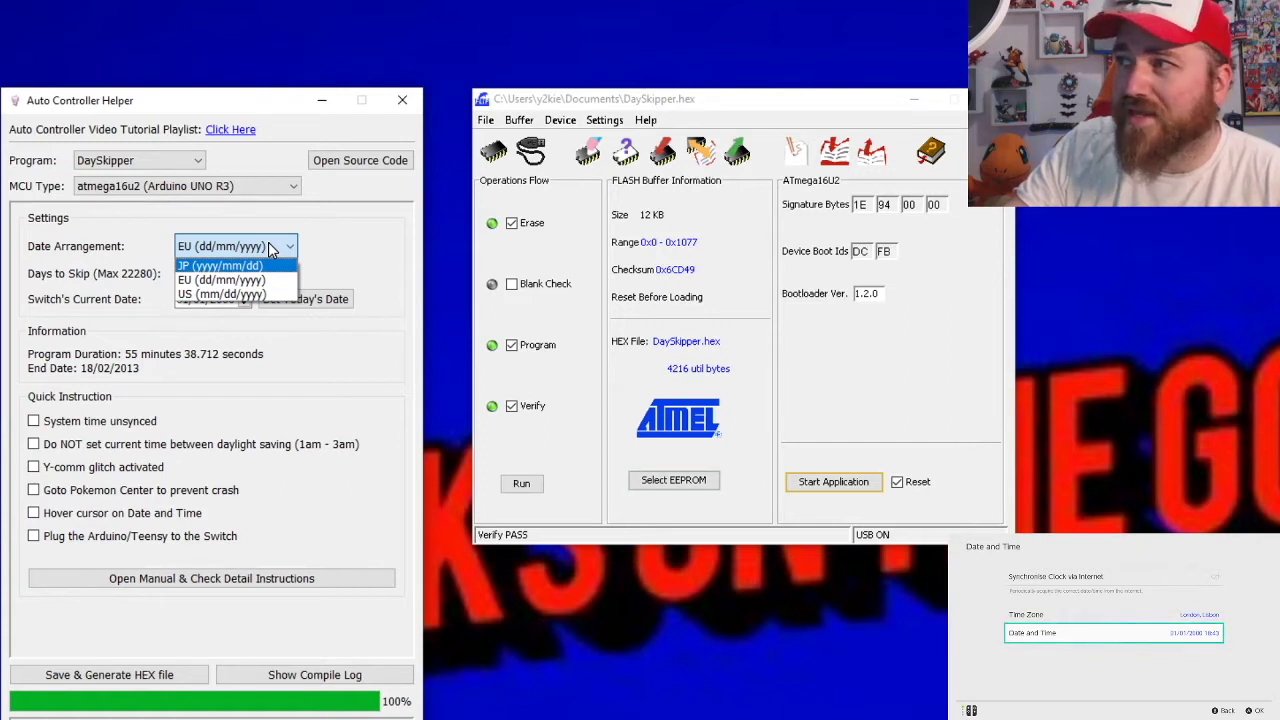
left_click(266, 281)
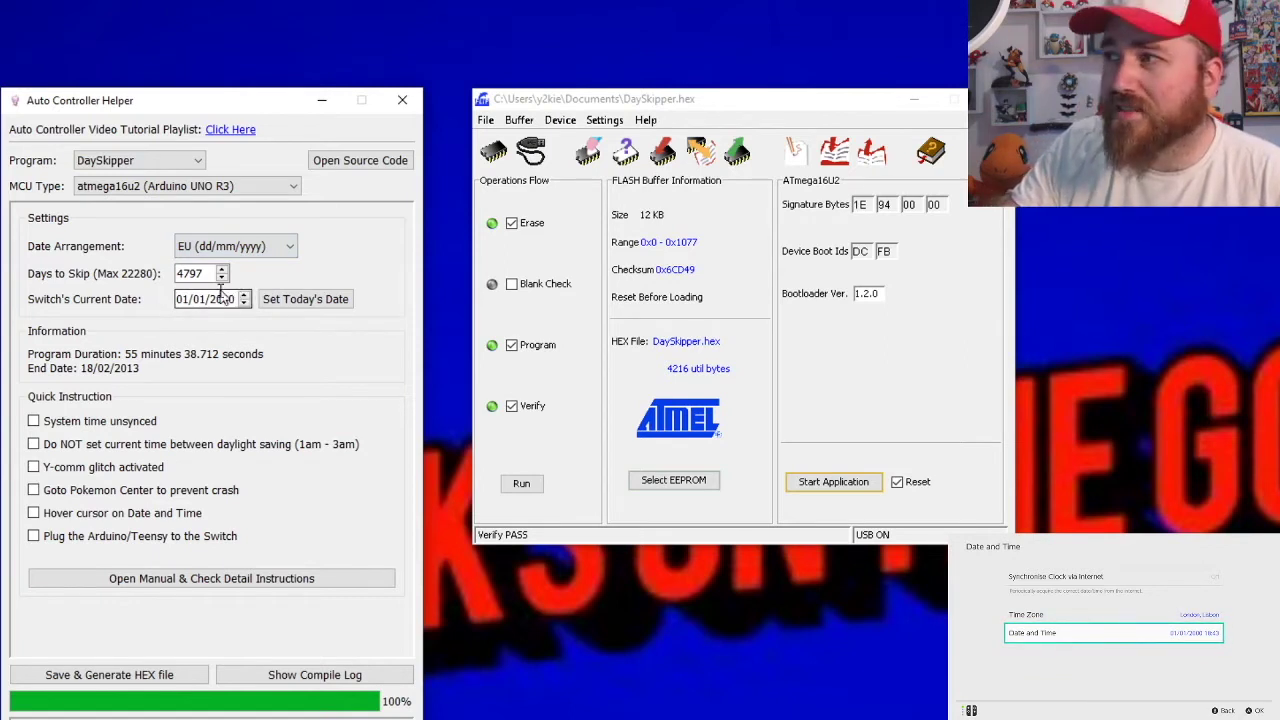
double_click(196, 273)
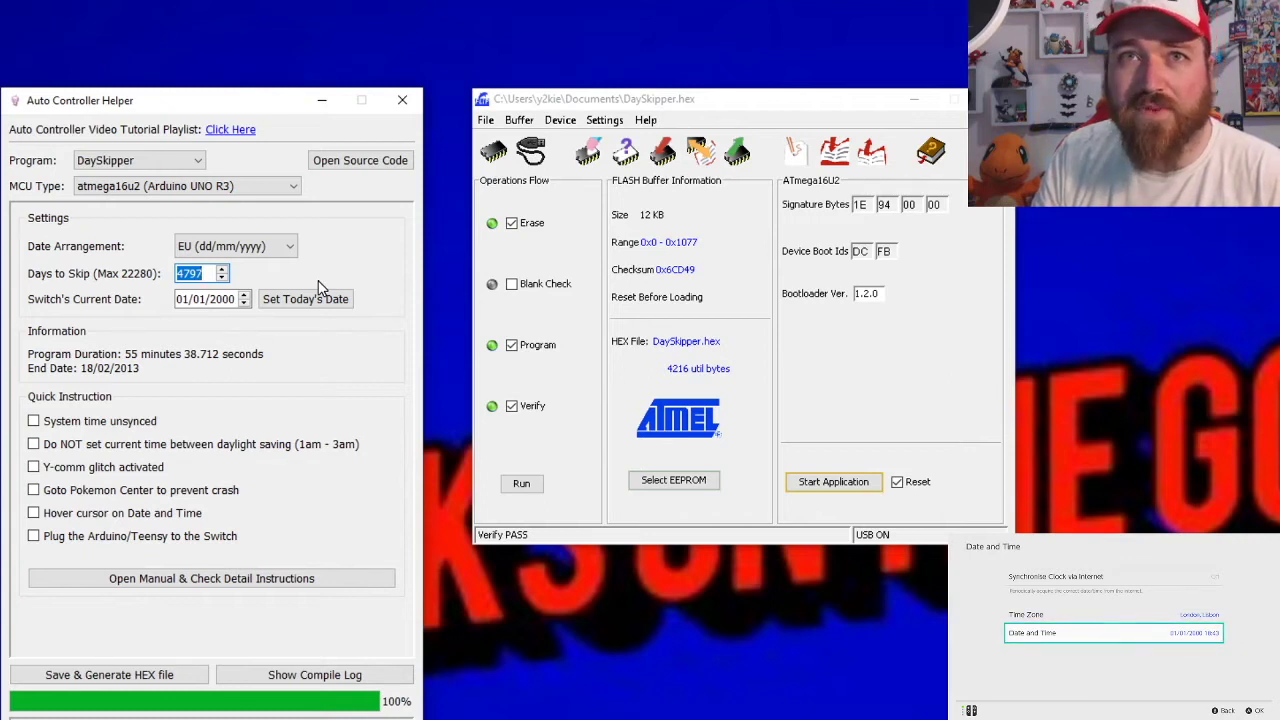
type("222")
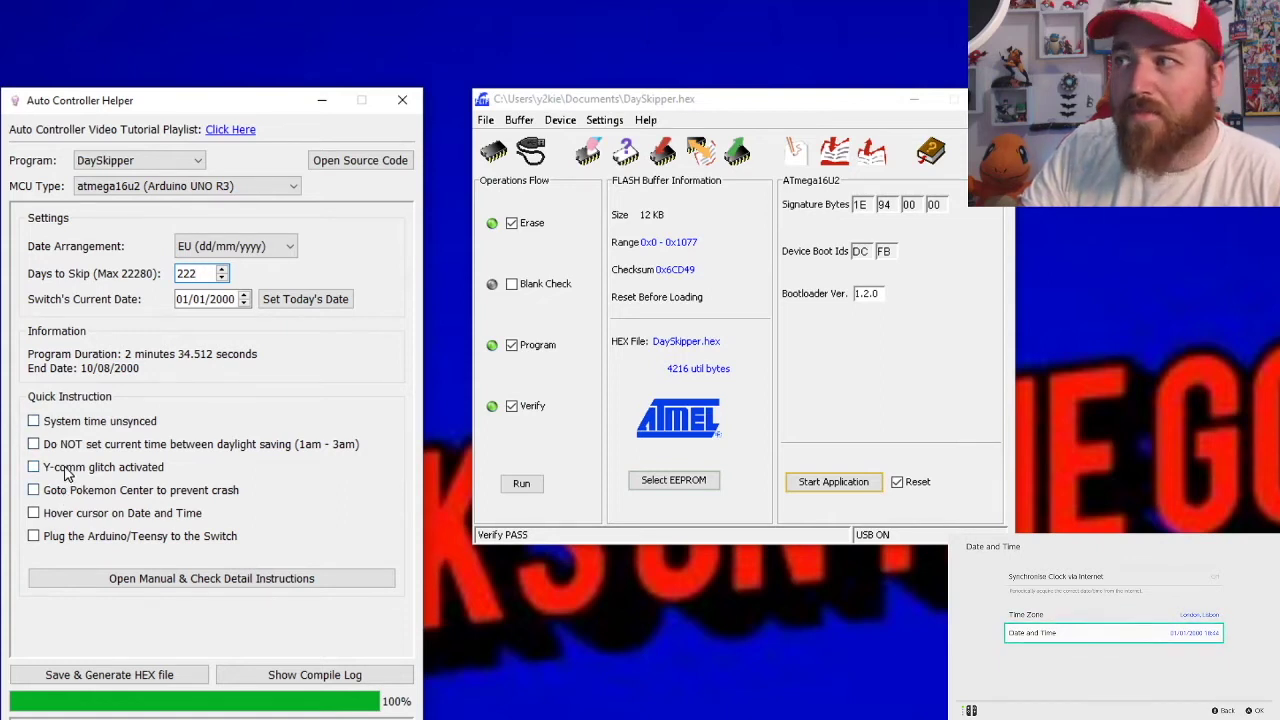
Mark every Quick Instruction as done except plugging the Arduino/Teensy into the Switch.
left_click(34, 422)
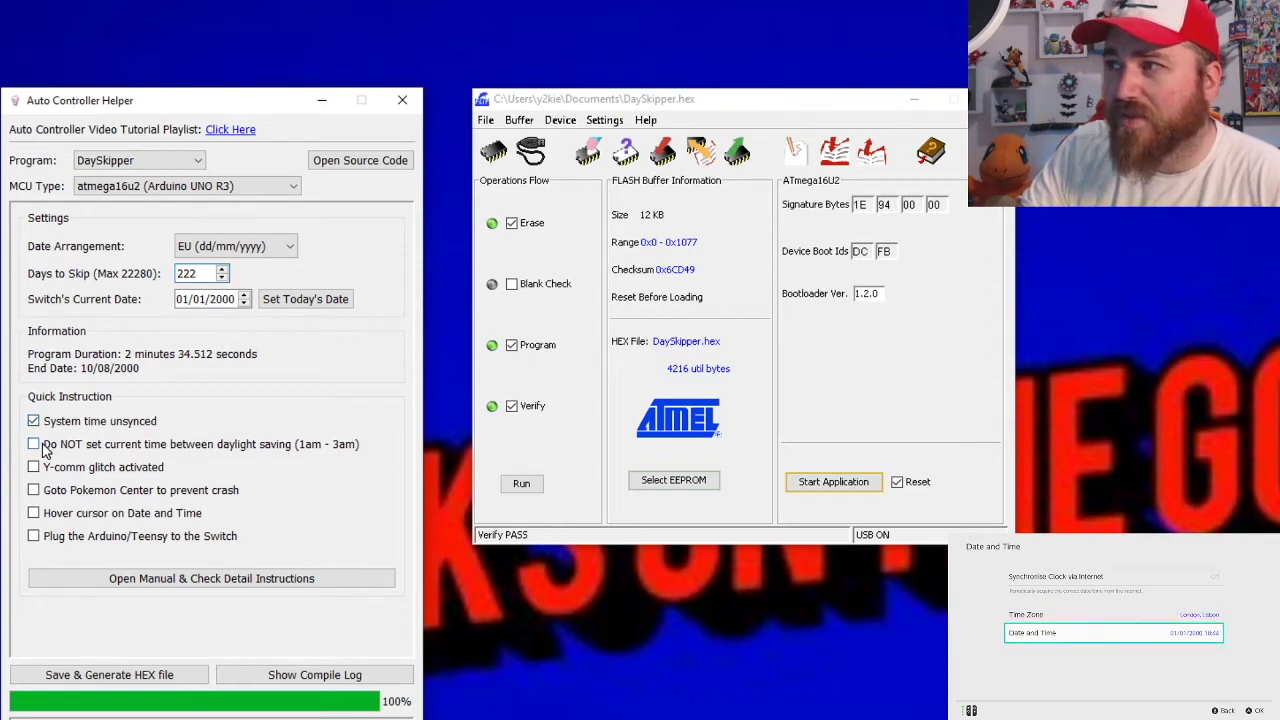
left_click(35, 446)
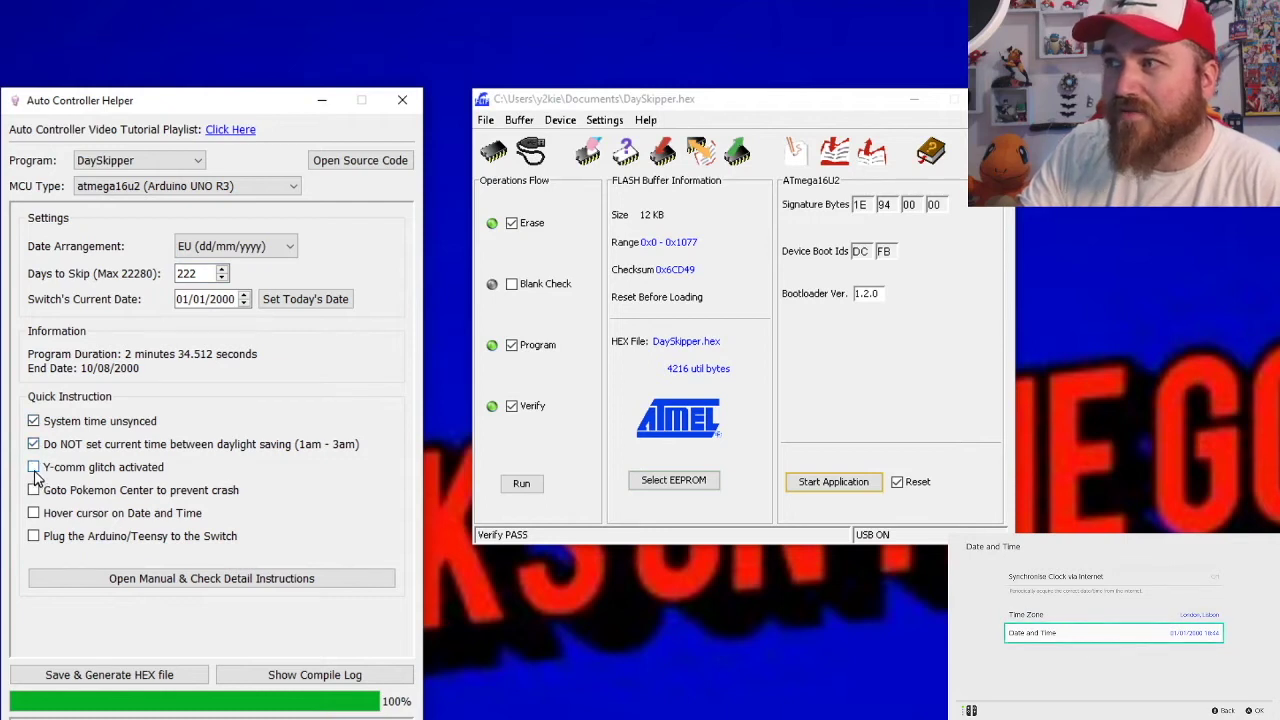
left_click(34, 468)
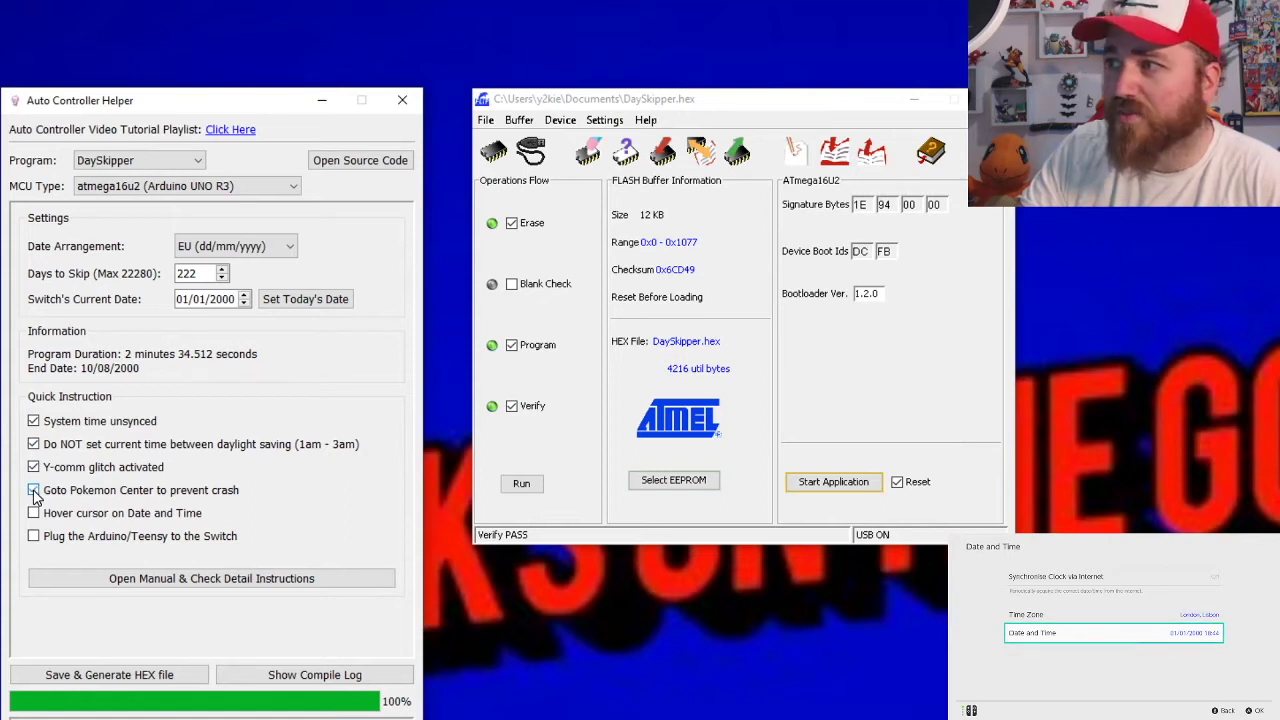
left_click(34, 490)
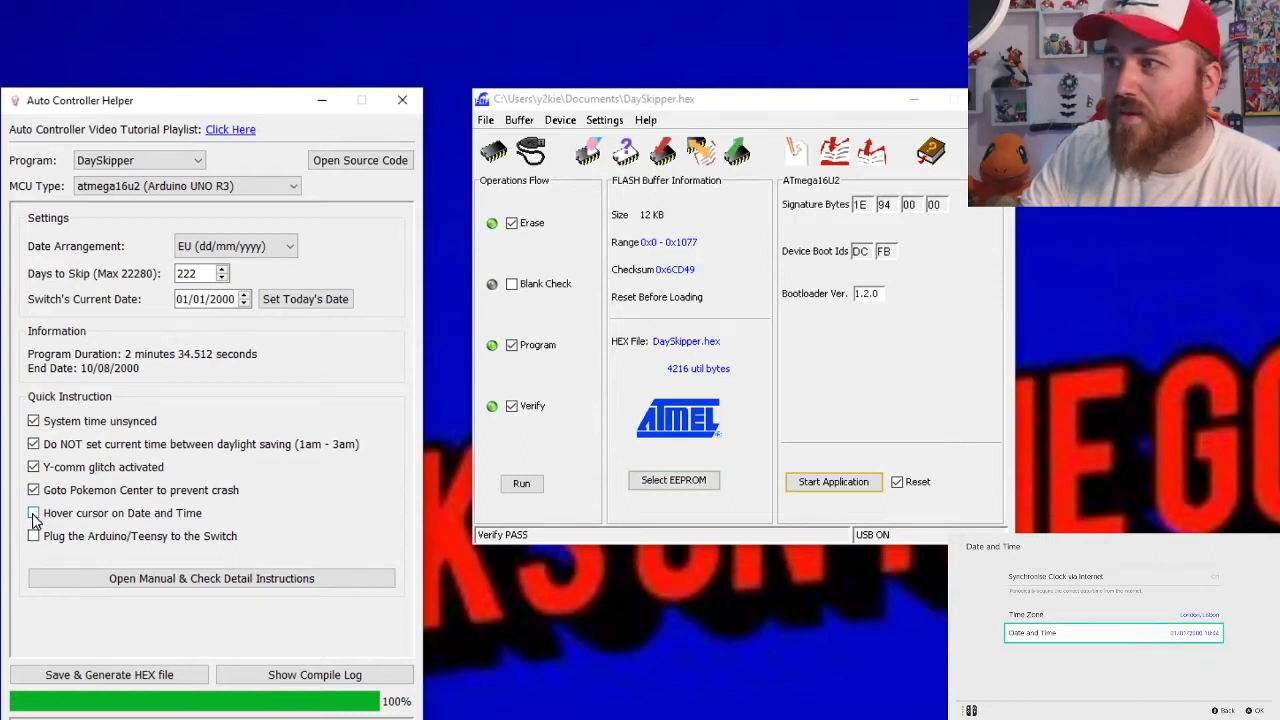
left_click(34, 516)
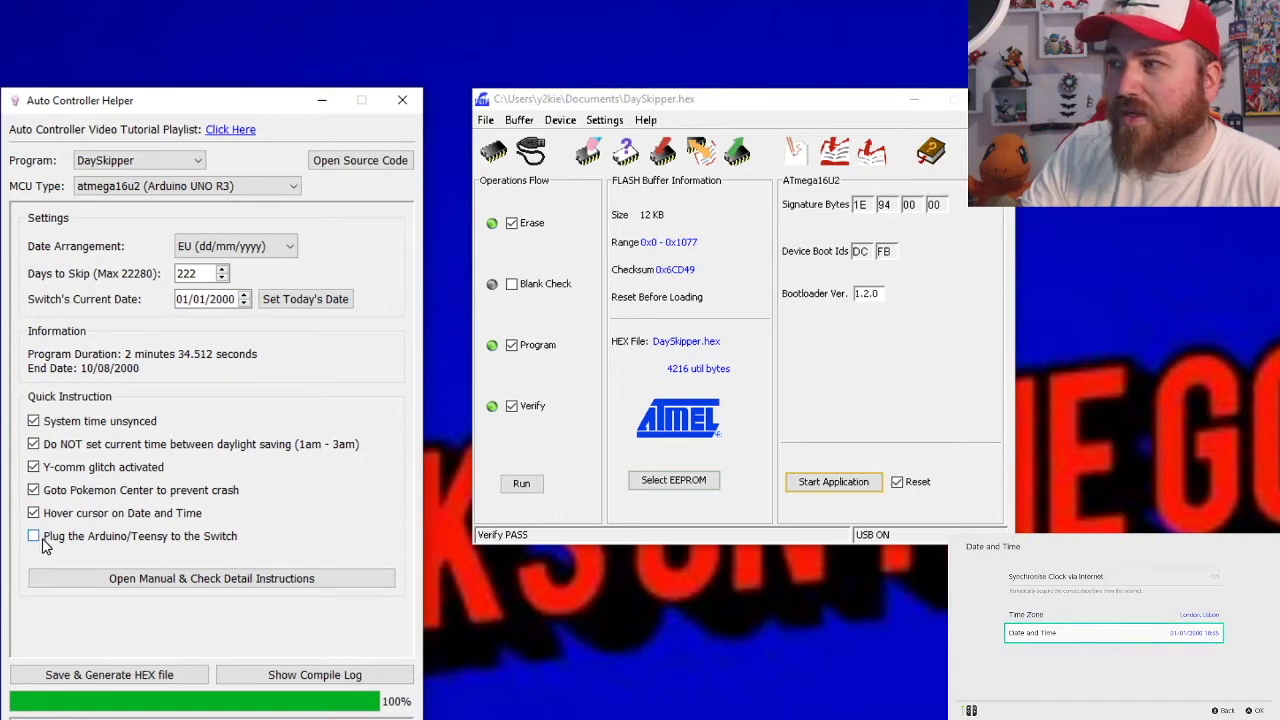
Generate the DaySkipper HEX file and move it to the Documents folder, replacing the existing DaySkipper.hex.
left_click(133, 678)
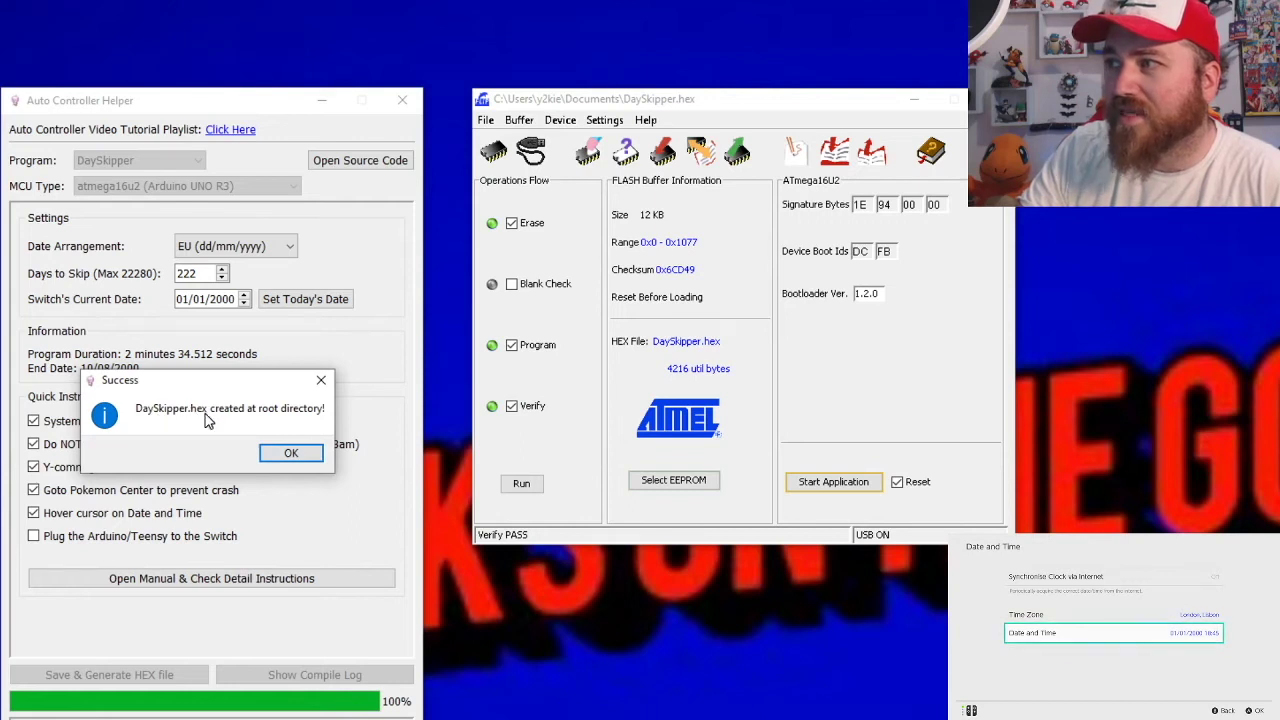
left_click(297, 453)
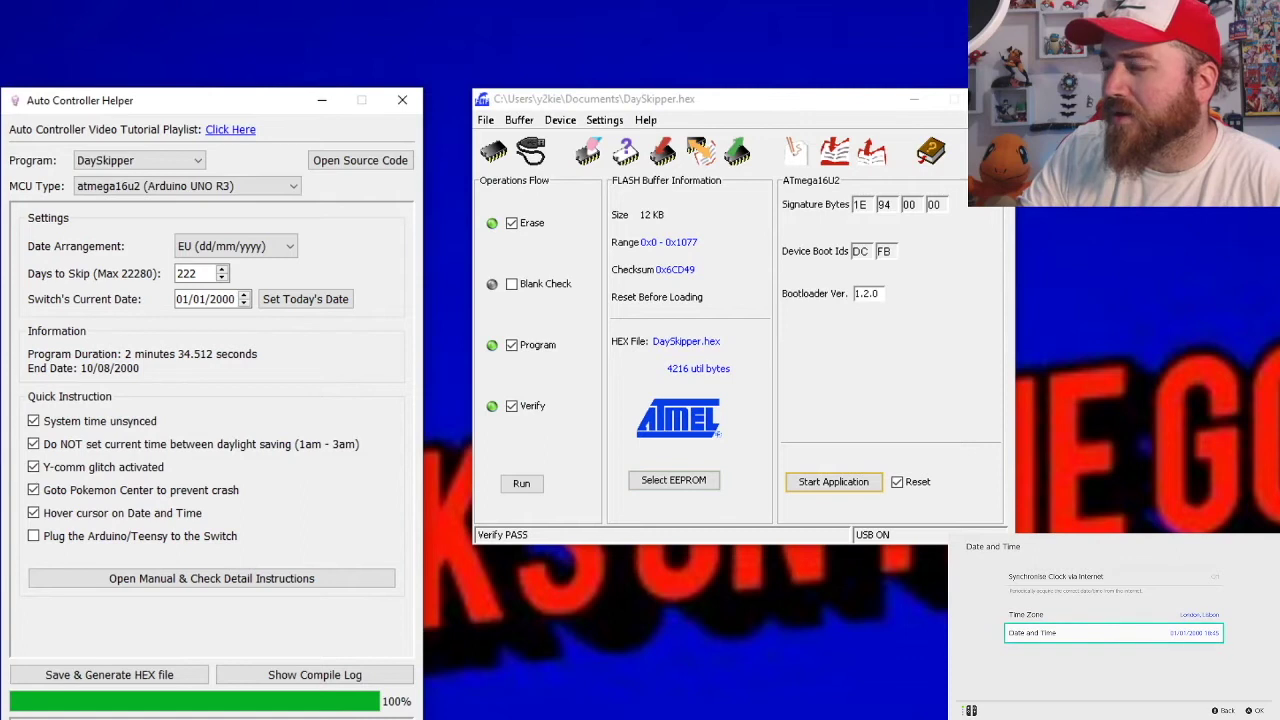
key("alt+Tab")
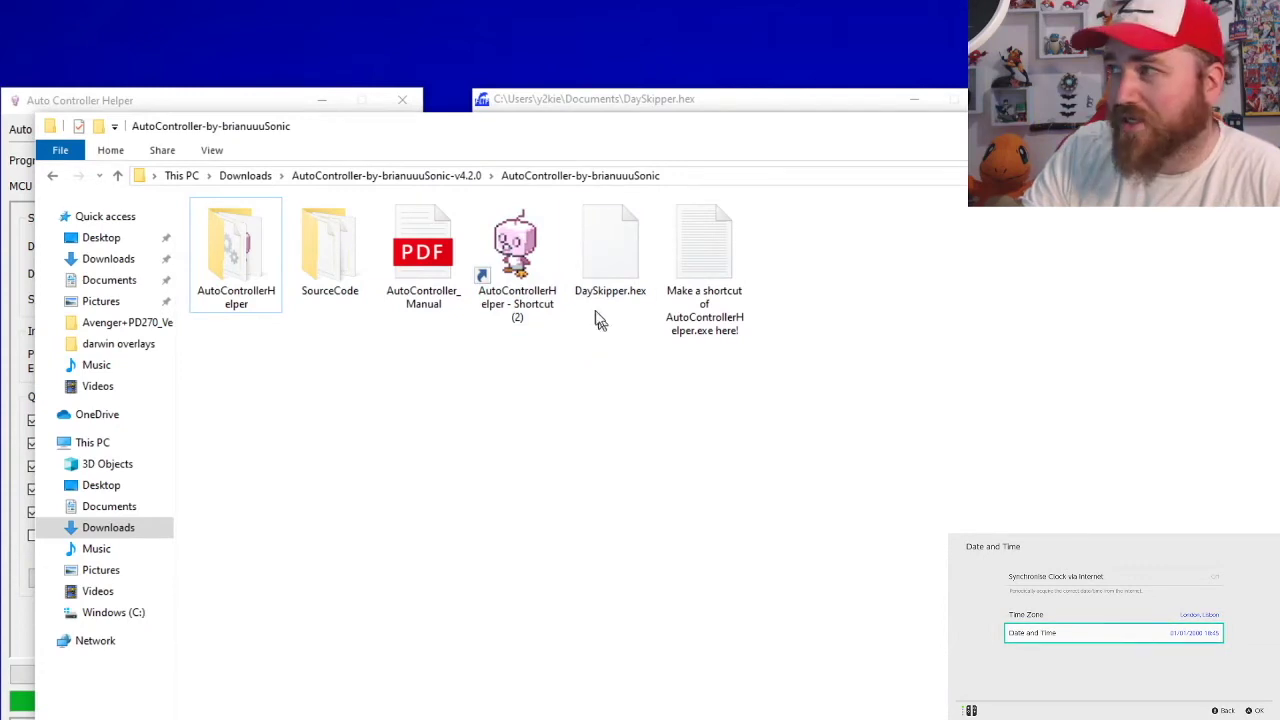
left_click_drag(614, 262, 114, 281)
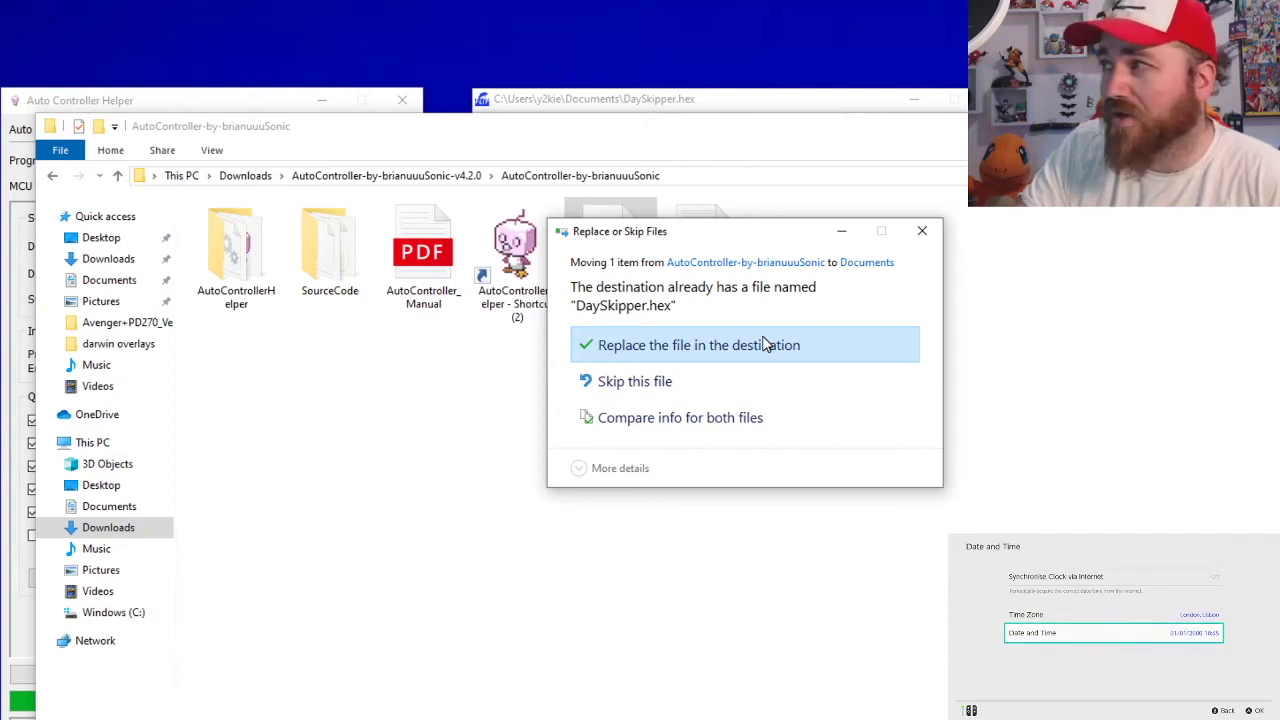
left_click(730, 349)
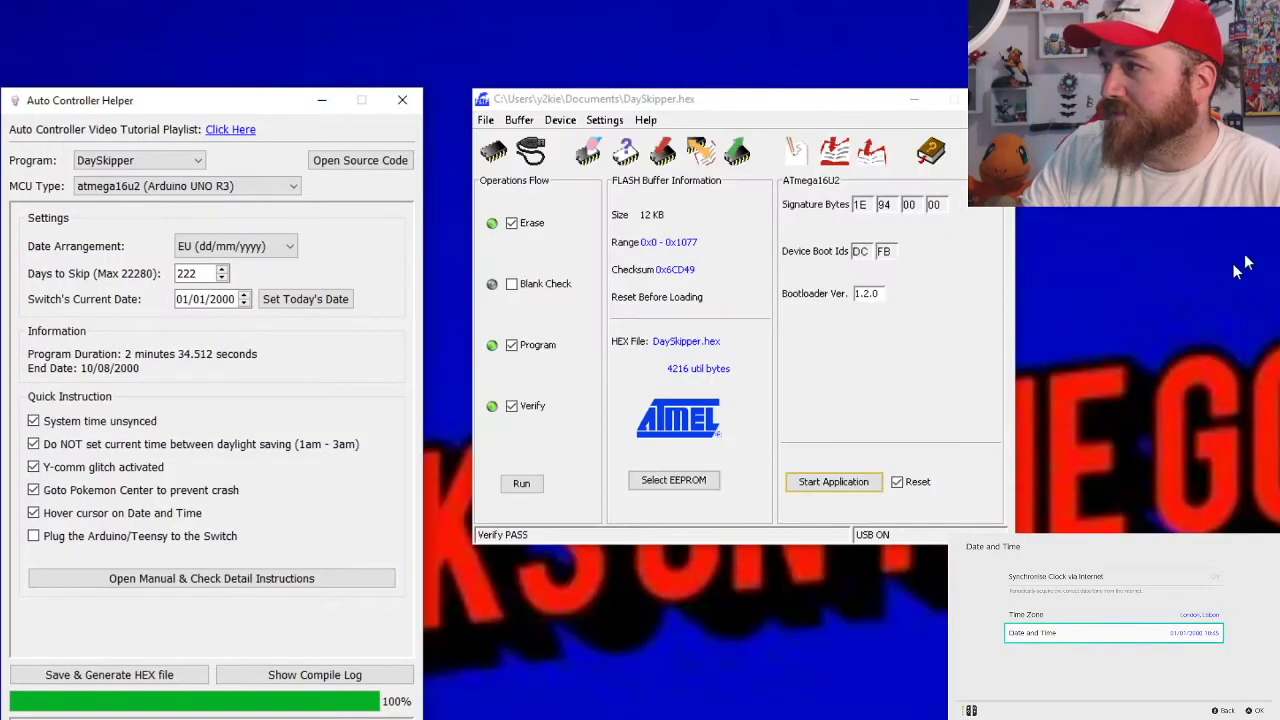
Switch to Atmel Flip and select ATmega16U2 as the target device.
left_click(844, 388)
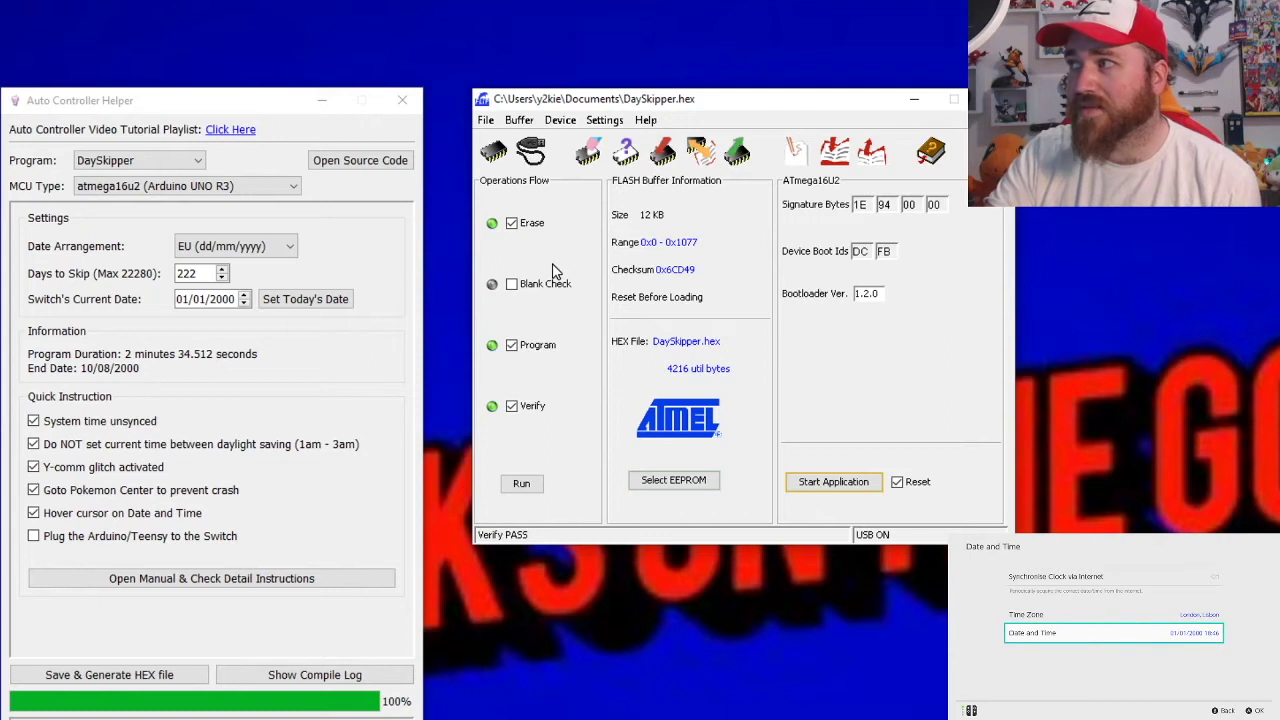
left_click(494, 152)
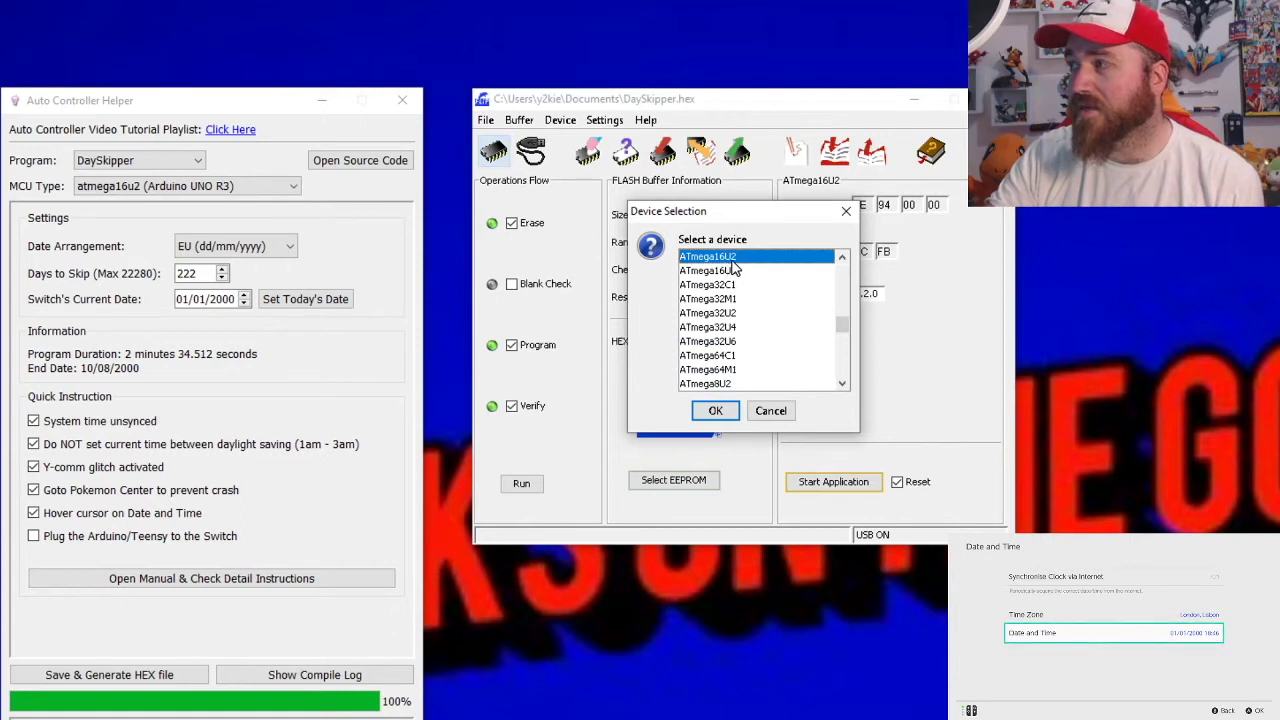
left_click(716, 412)
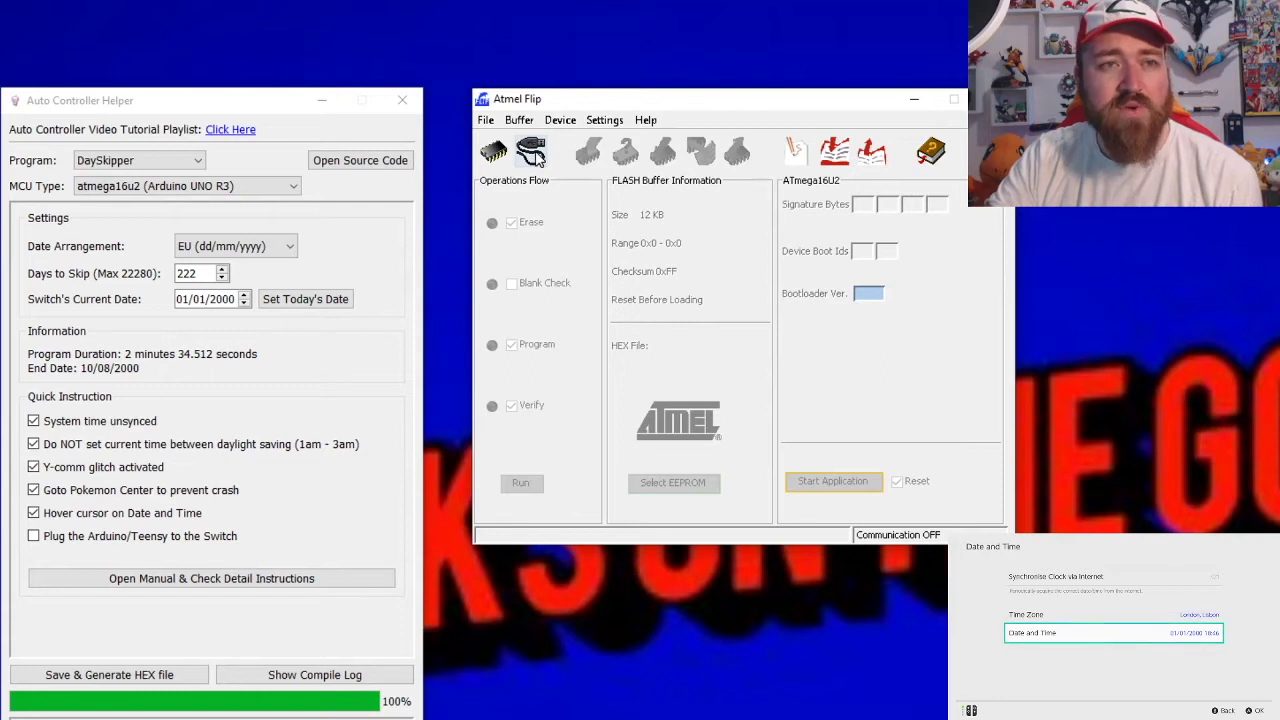
Try to open a USB connection to the ATmega16U2 and dismiss the connection dialog.
left_click(531, 152)
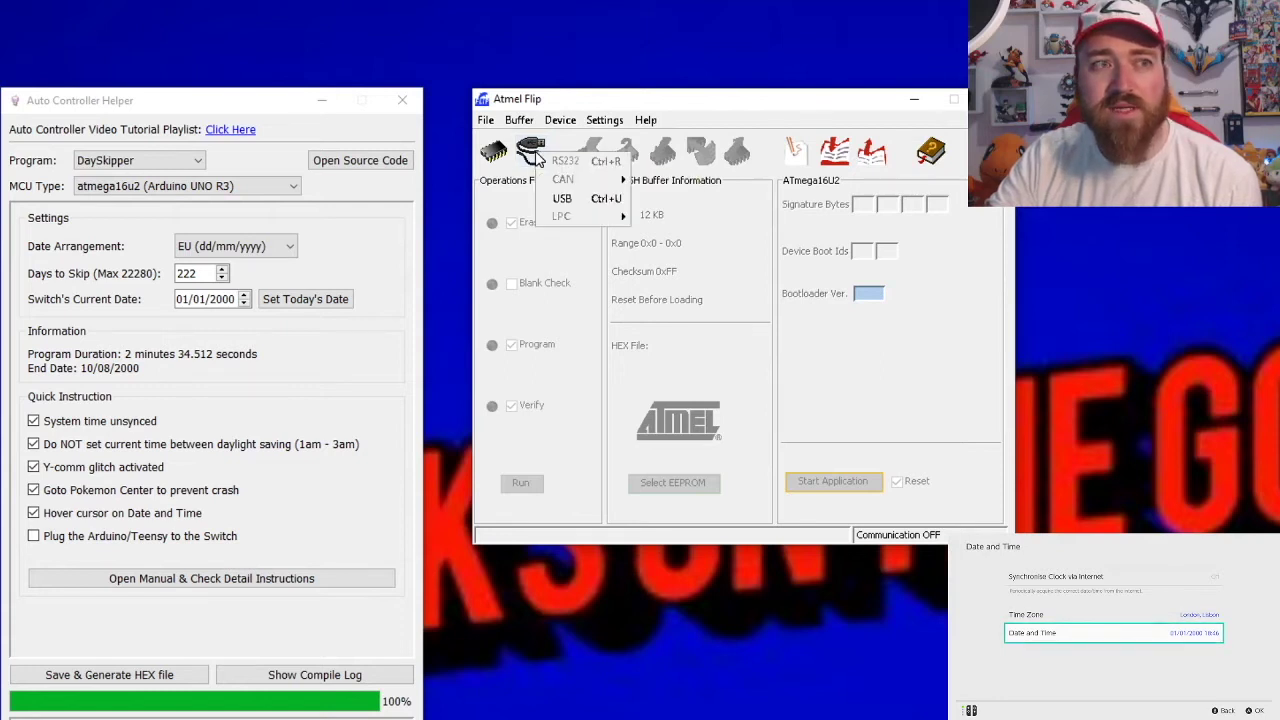
left_click(583, 200)
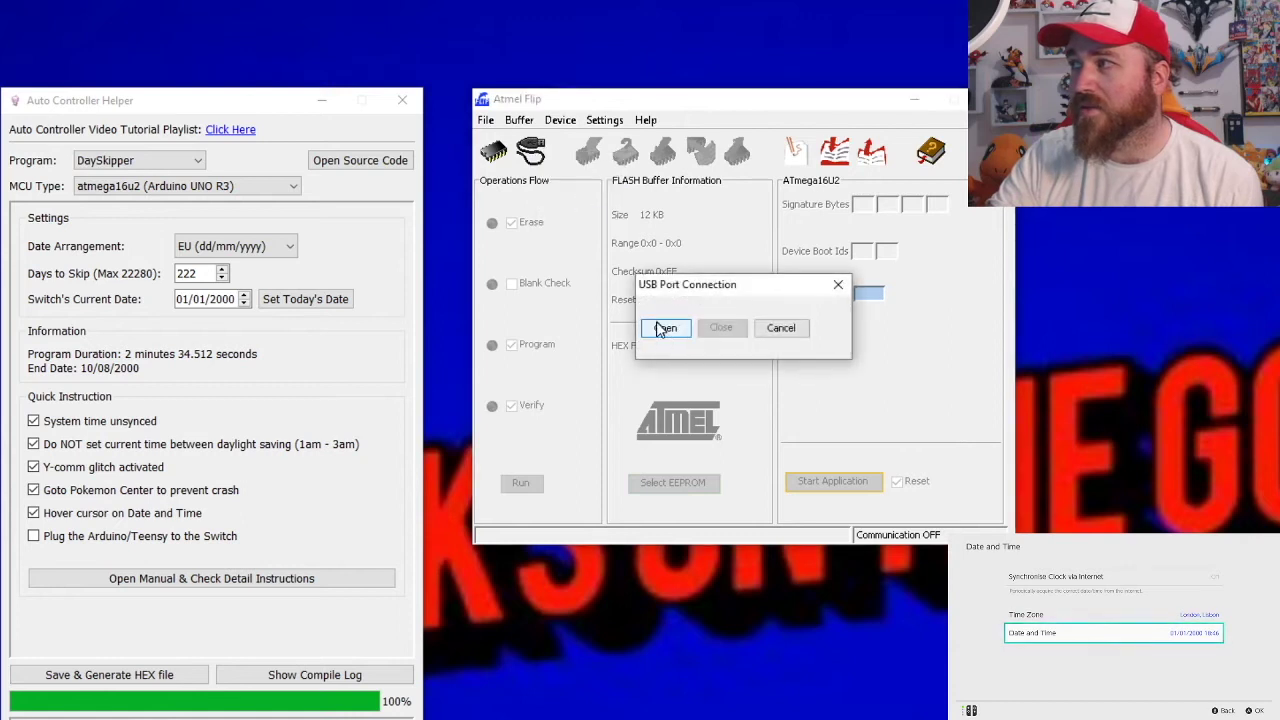
left_click(670, 330)
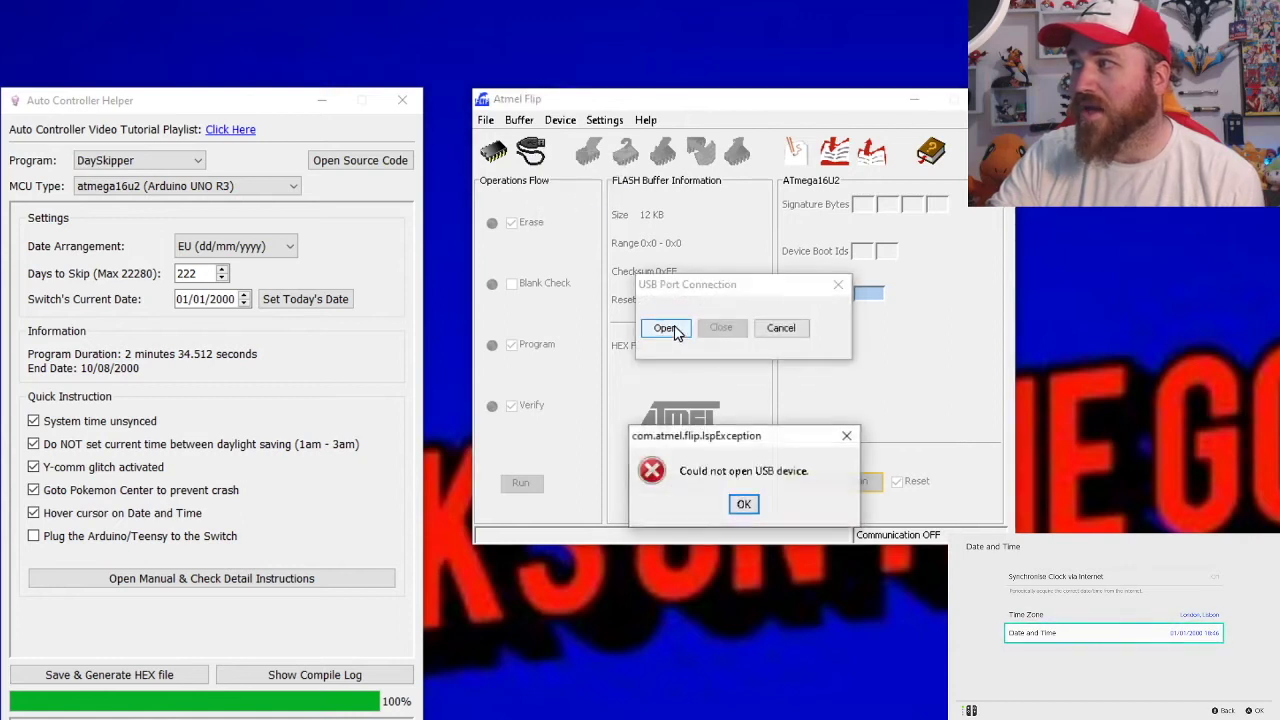
left_click(745, 505)
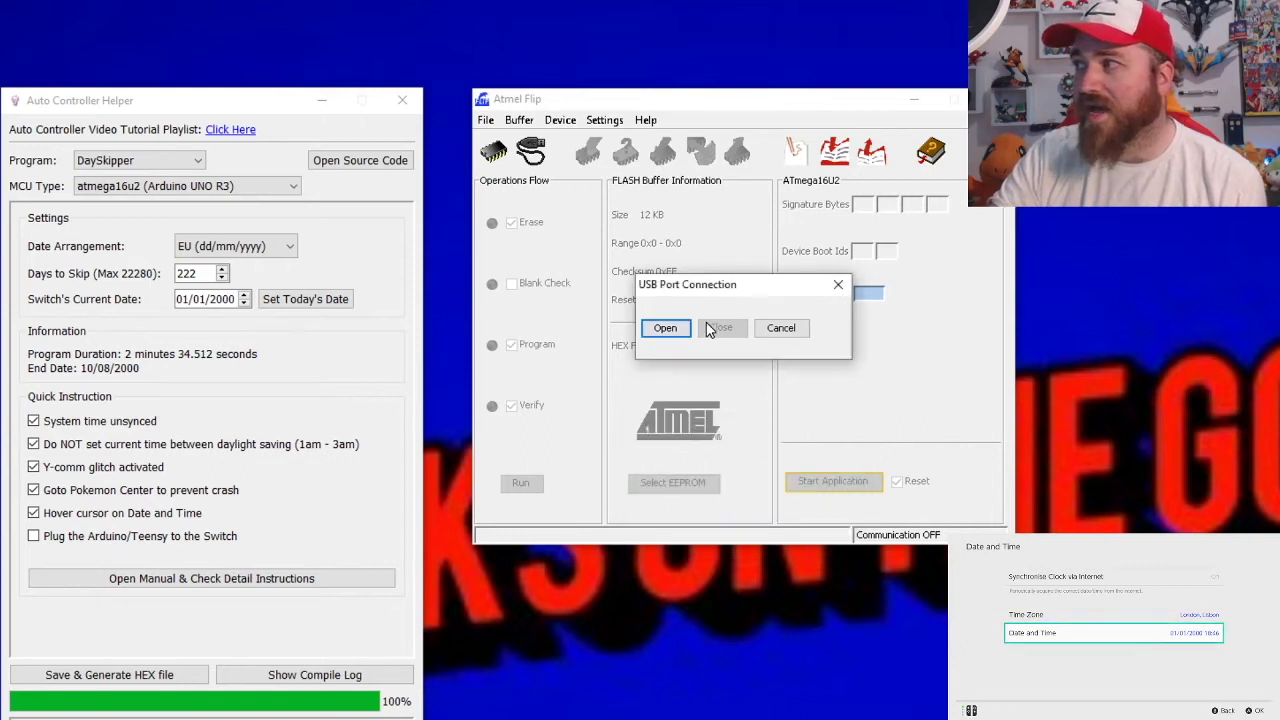
left_click(837, 287)
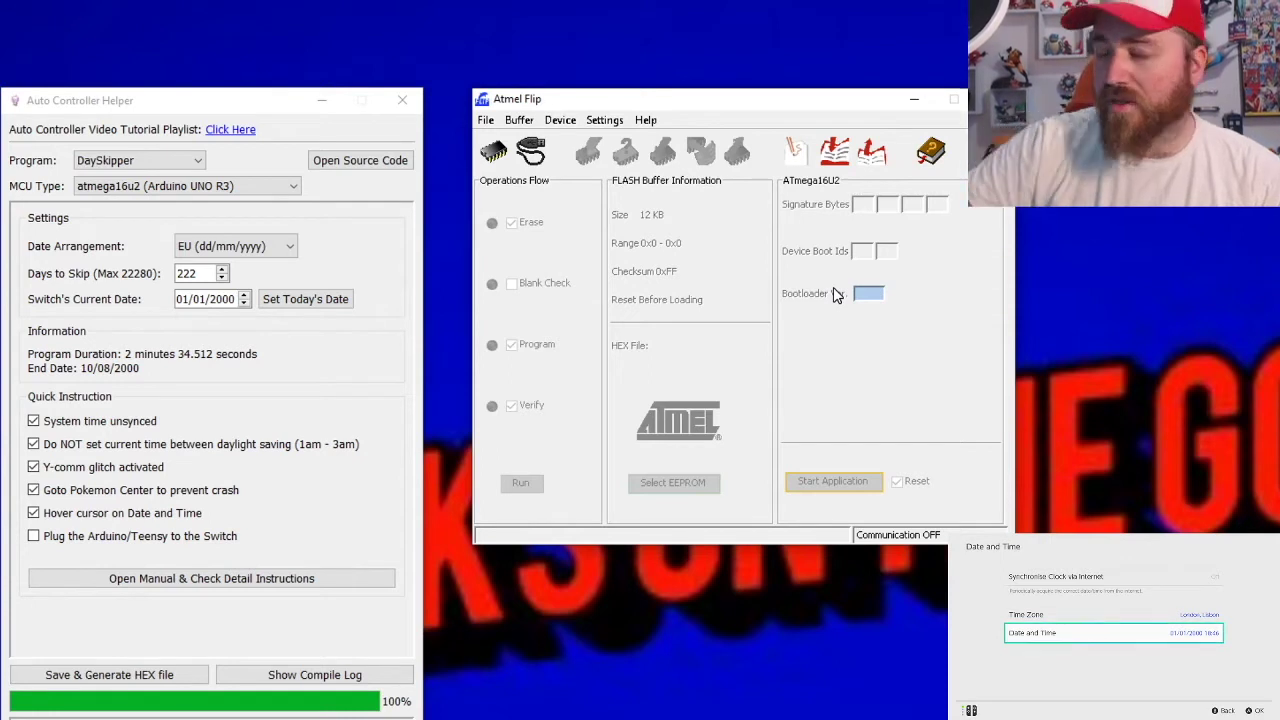
Open the USB port connection to the ATmega16U2 board.
left_click(530, 151)
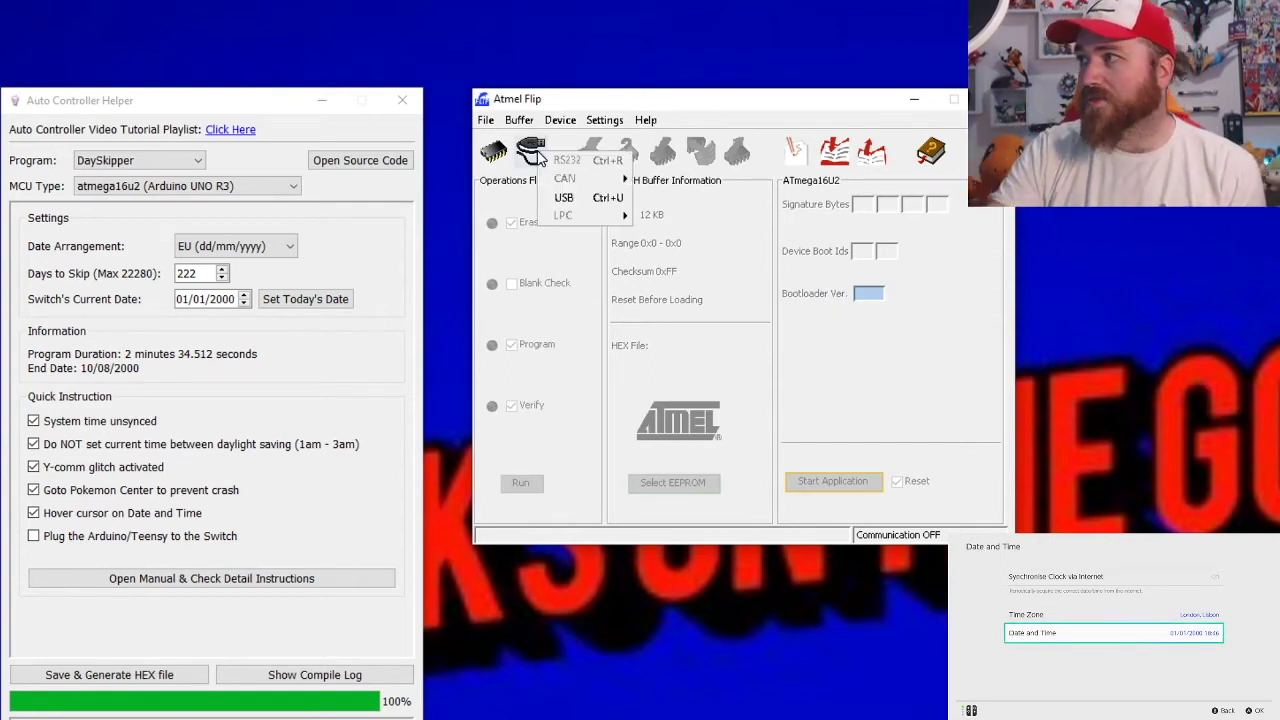
left_click(566, 197)
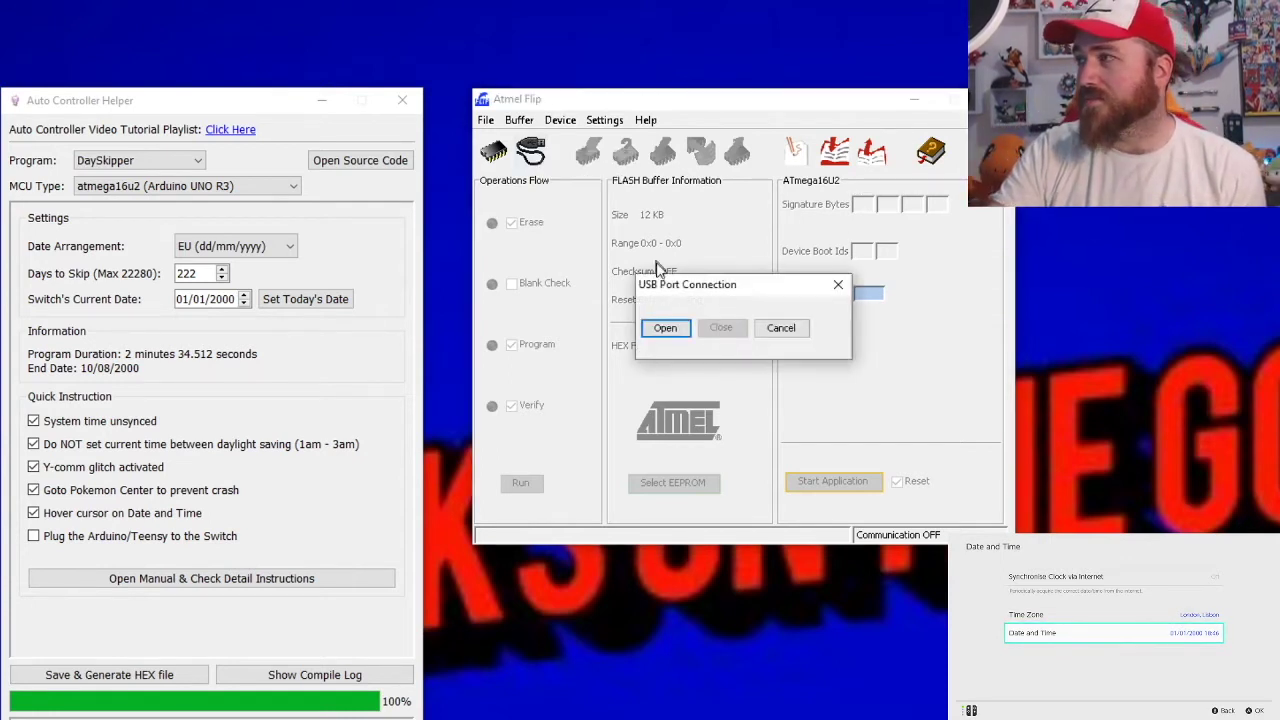
left_click(676, 331)
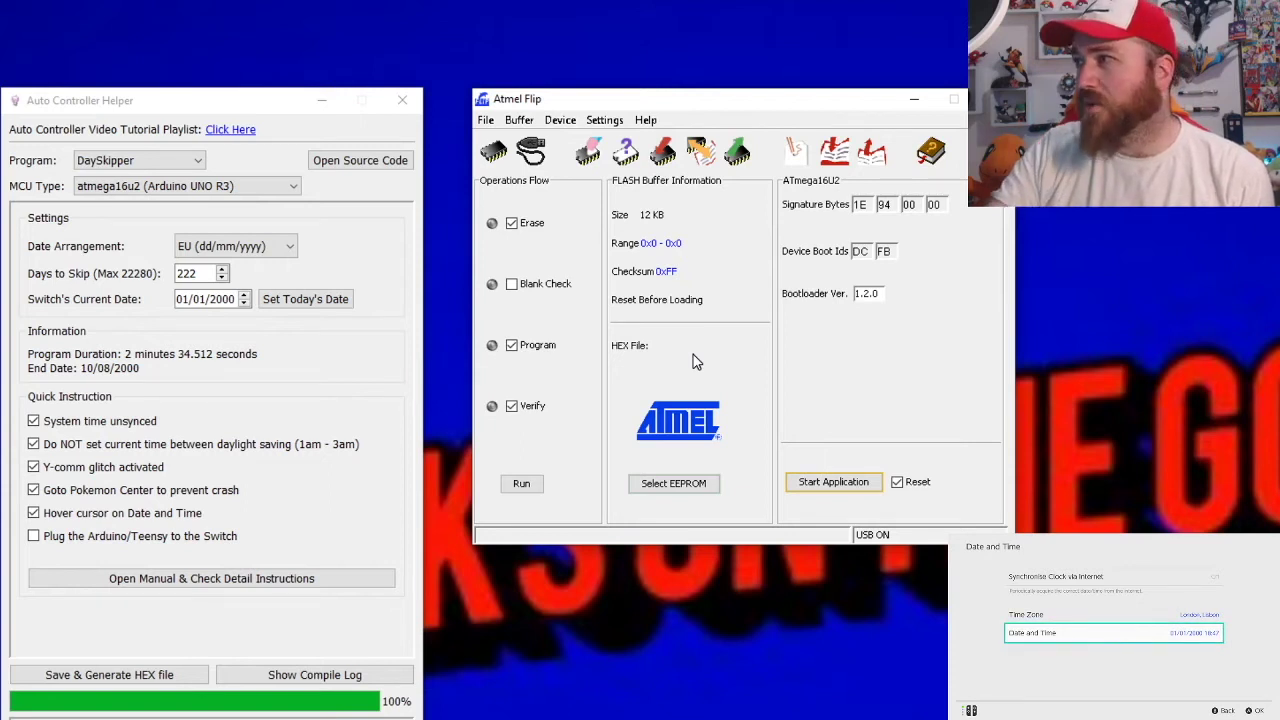
Load DaySkipper.hex from the Documents folder and run the erase, program and verify operations on the board.
left_click(486, 121)
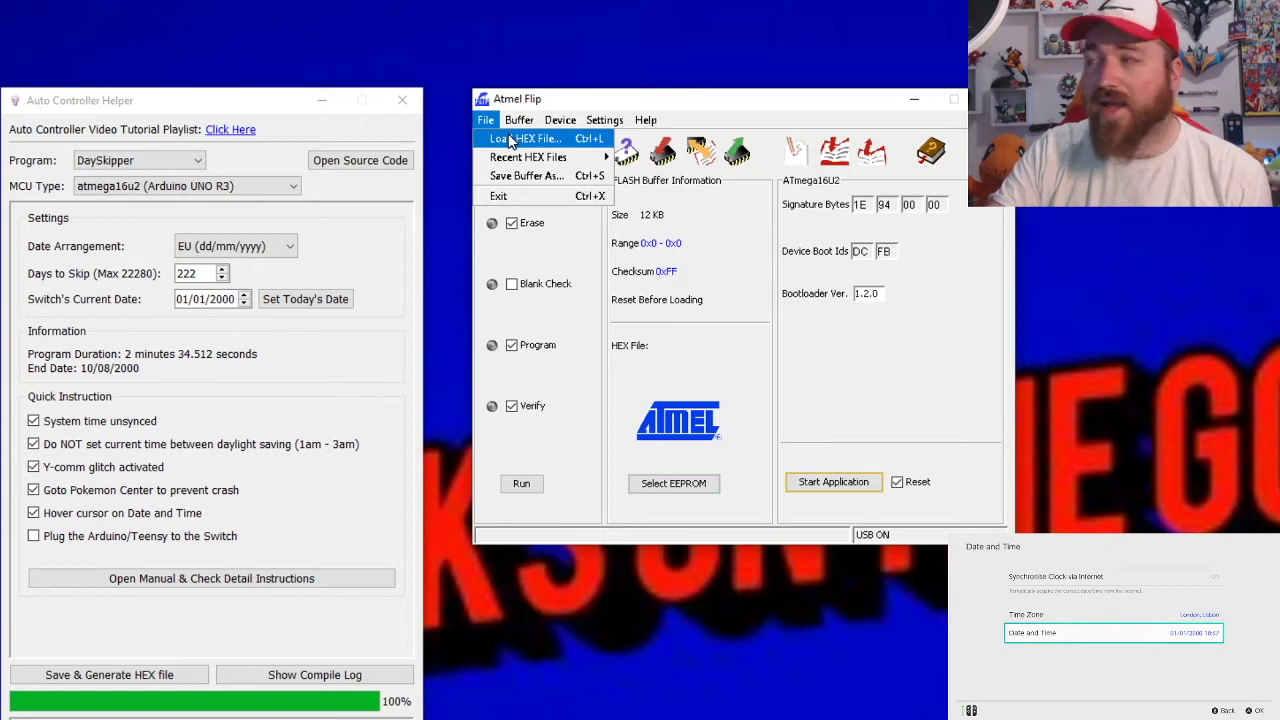
left_click(512, 139)
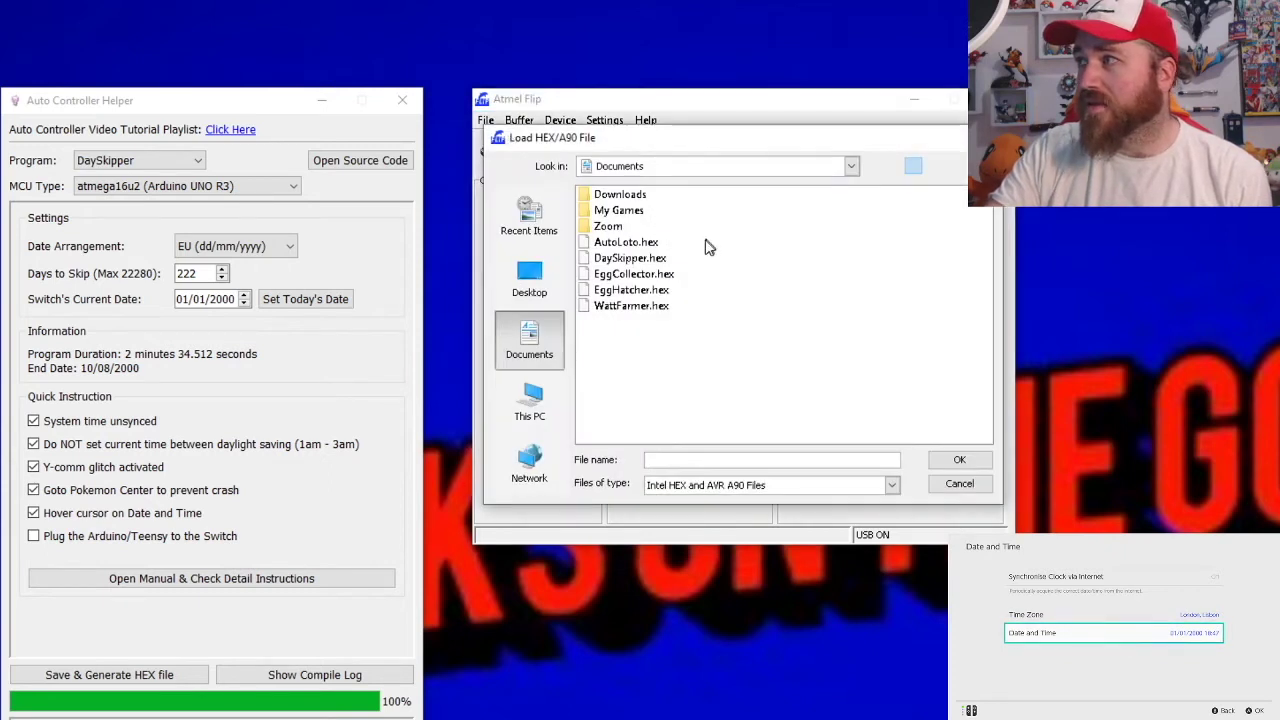
left_click(641, 262)
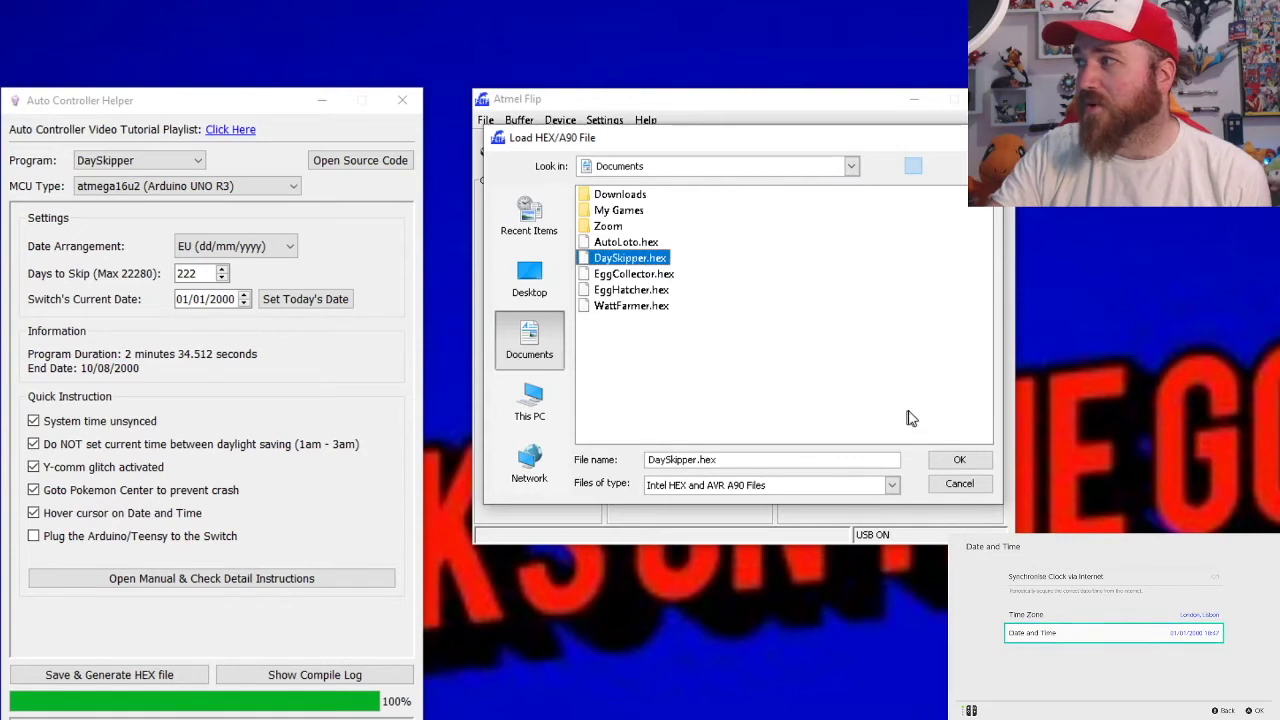
left_click(957, 461)
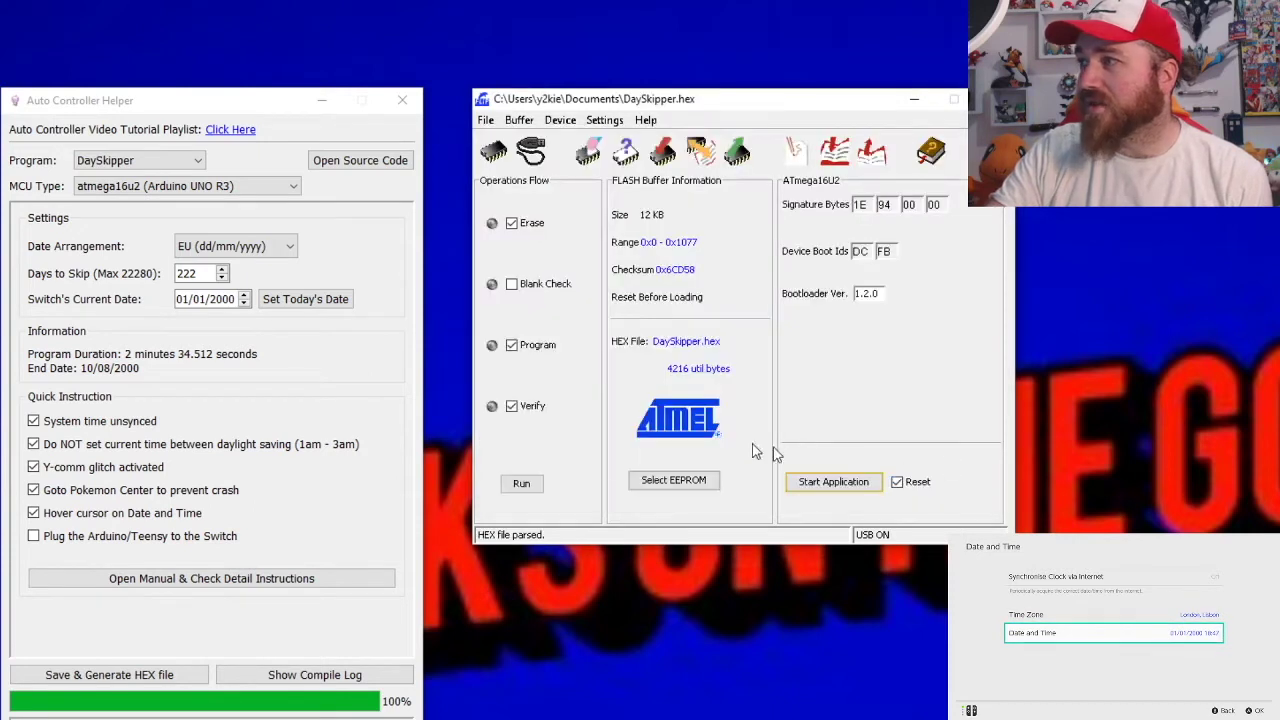
left_click(521, 485)
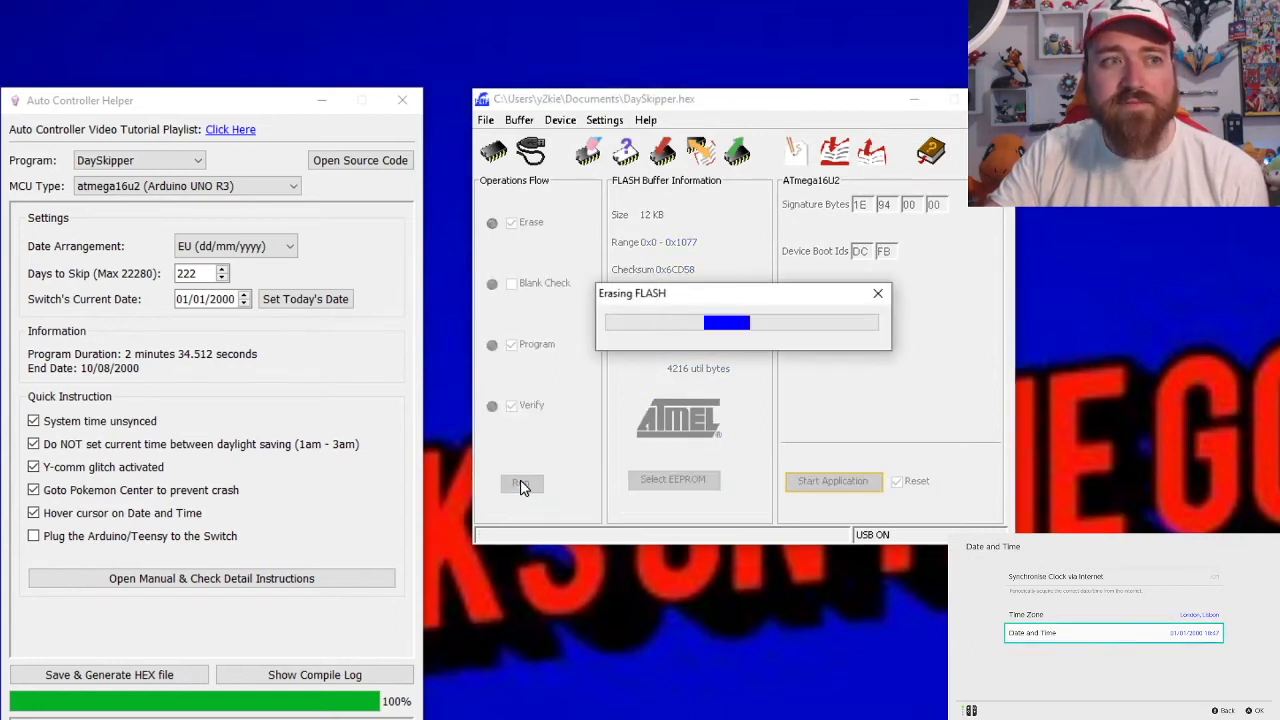